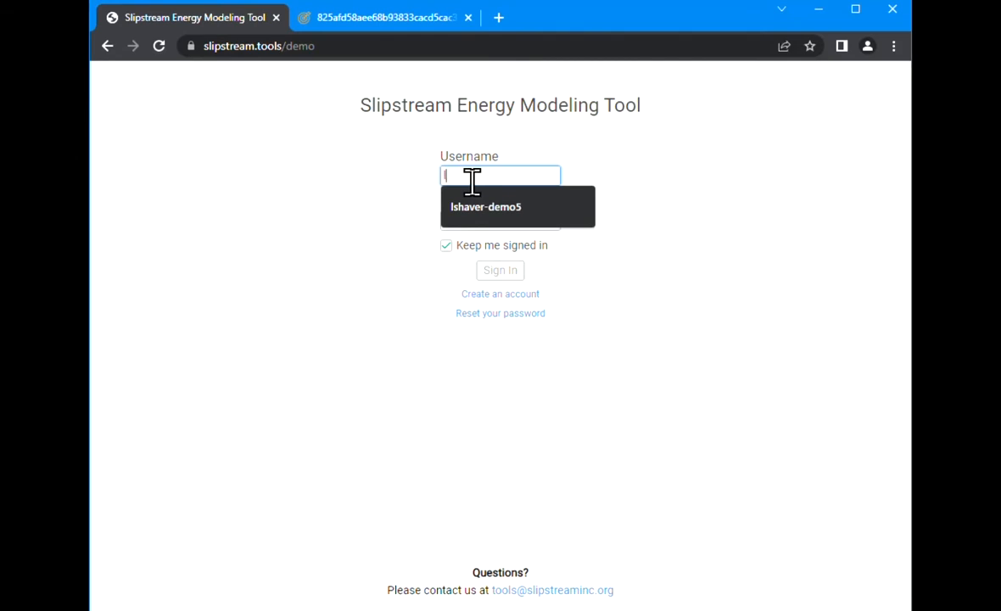
Step: Sign in to the energy modeling tool with the saved username and account password
key(Down)
key(Return)
key(Tab)
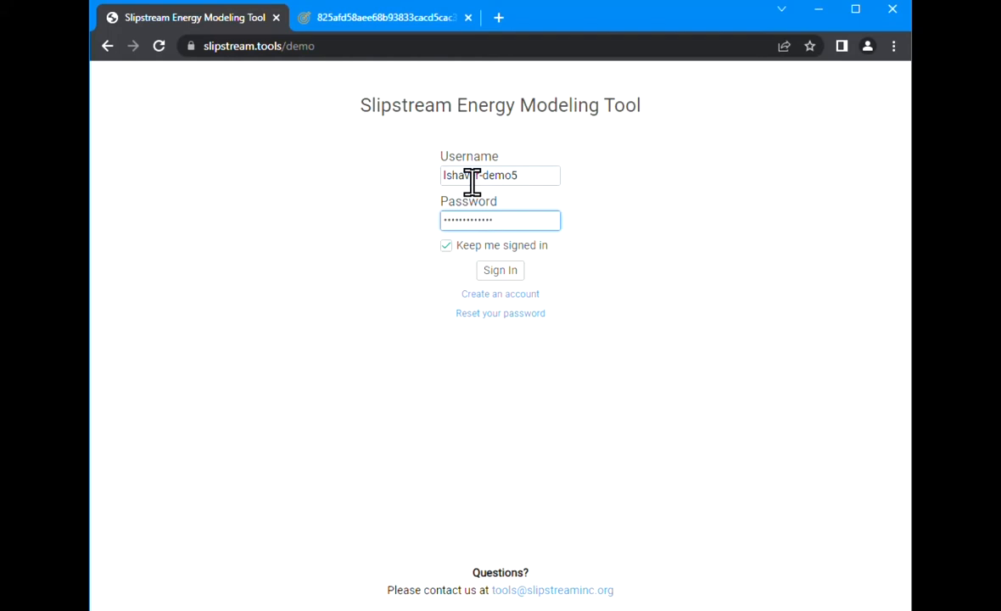
key(Return)
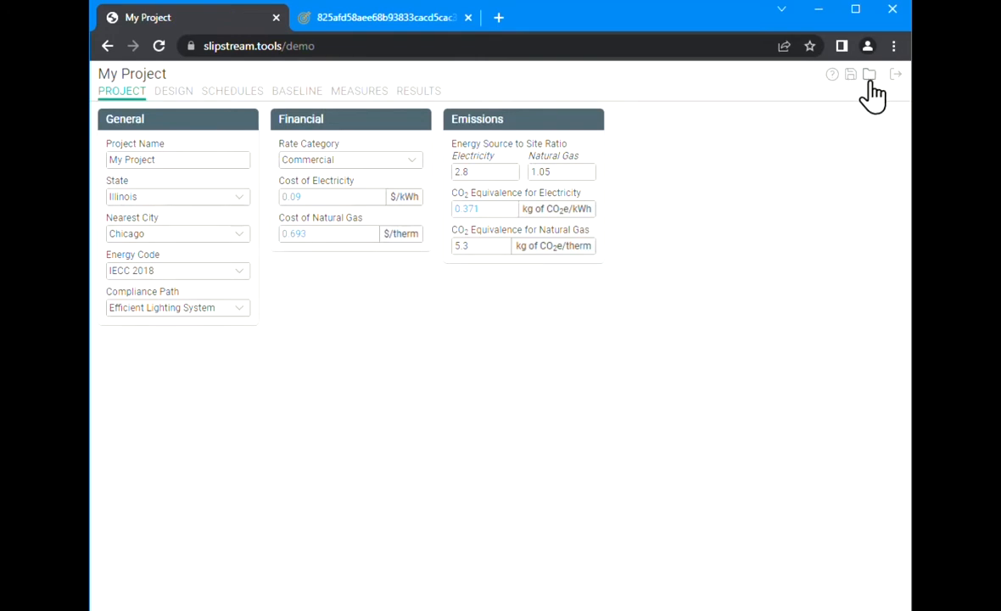
Step: Open the Sun Prairie Public Library project from the My Projects folder
click(870, 76)
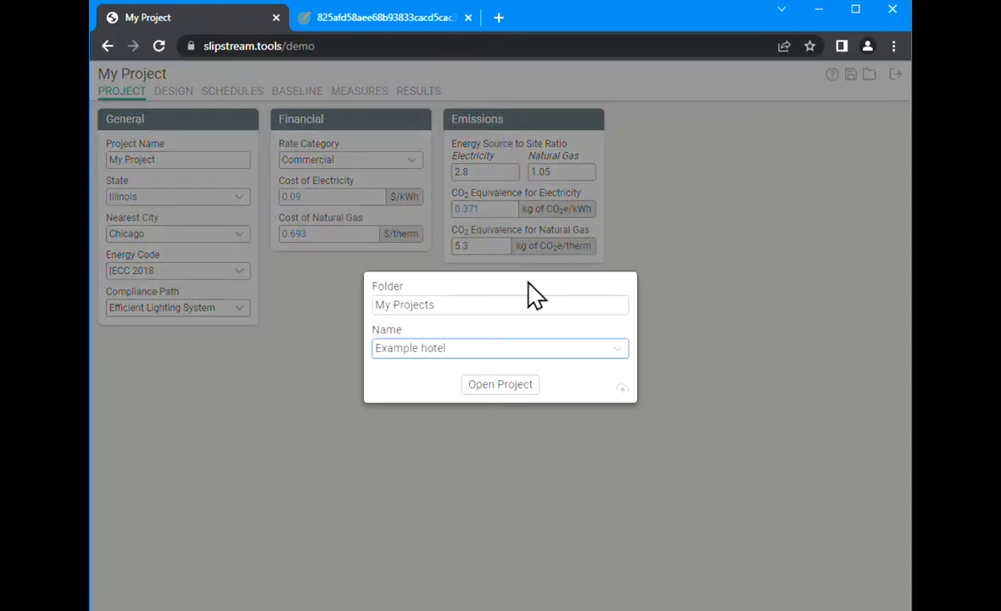
click(619, 348)
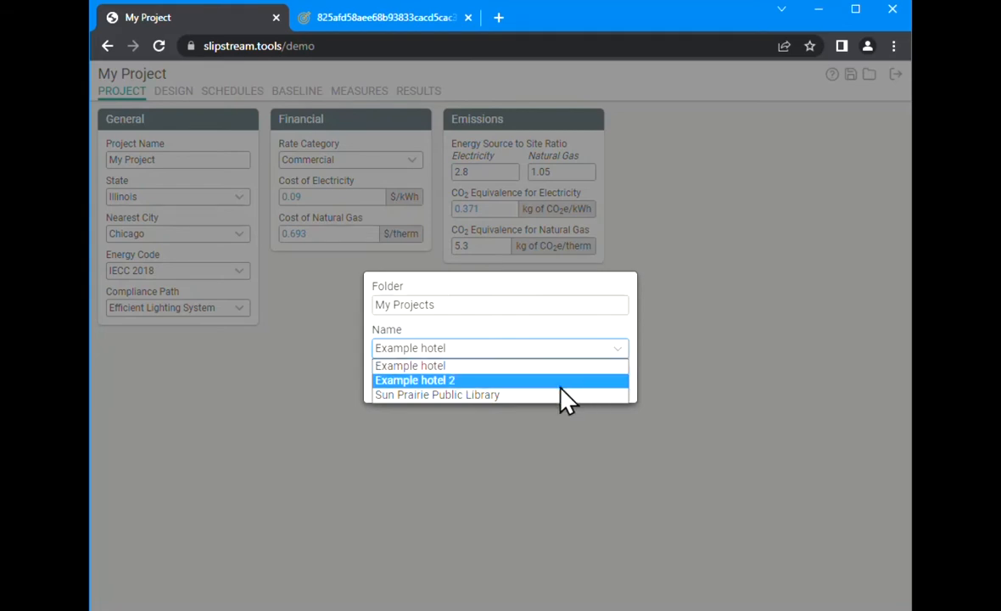
click(507, 396)
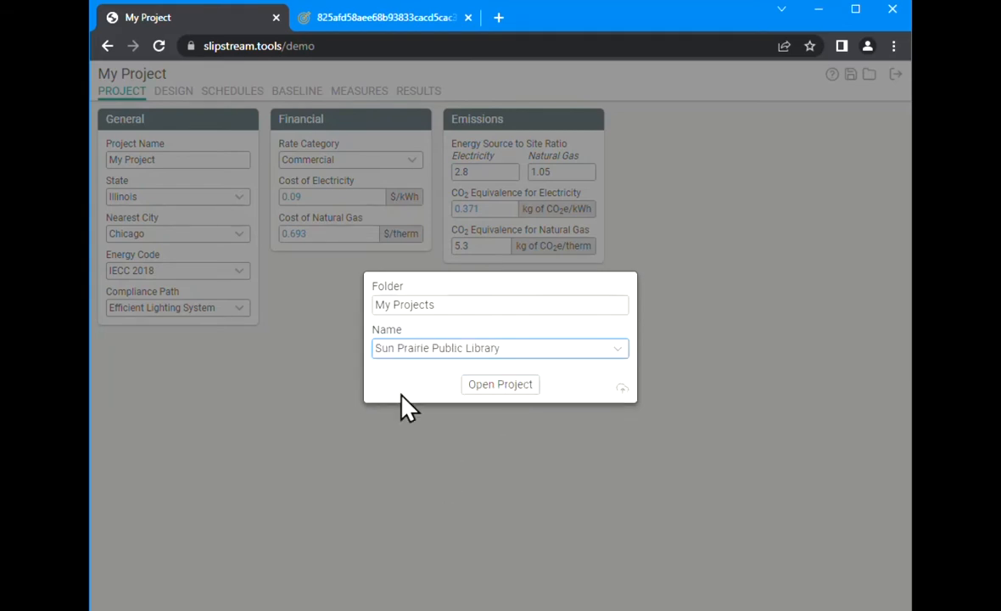
click(498, 387)
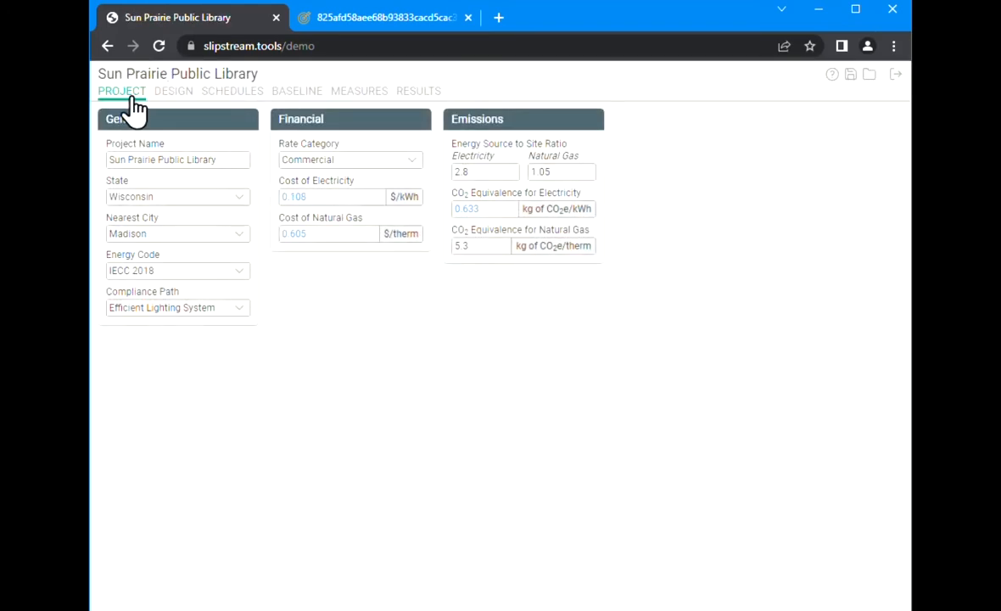
Step: Examine the library's building design model and compare its weekday and weekend schedule charts
click(165, 93)
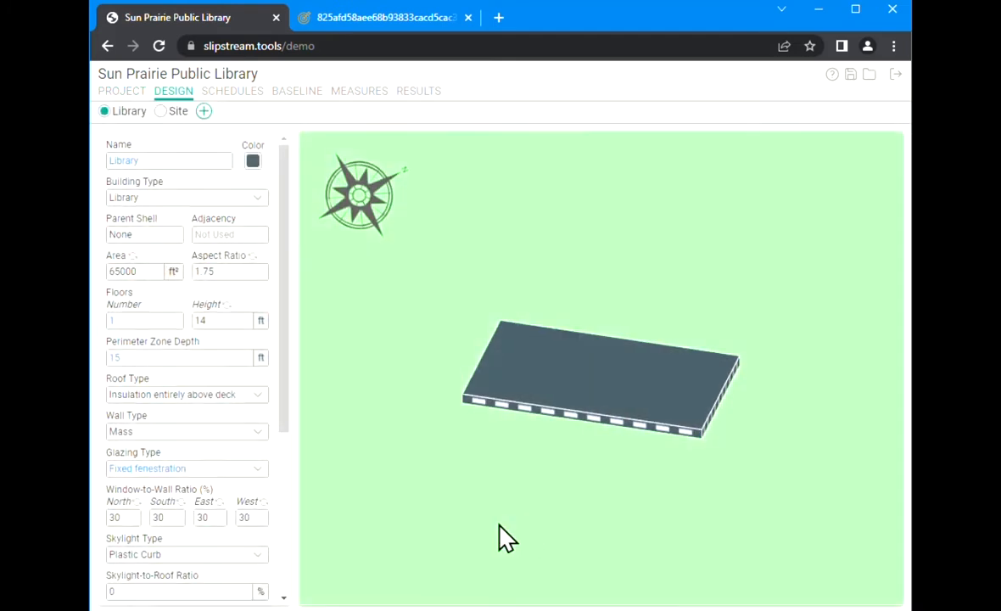
drag(407, 361, 529, 447)
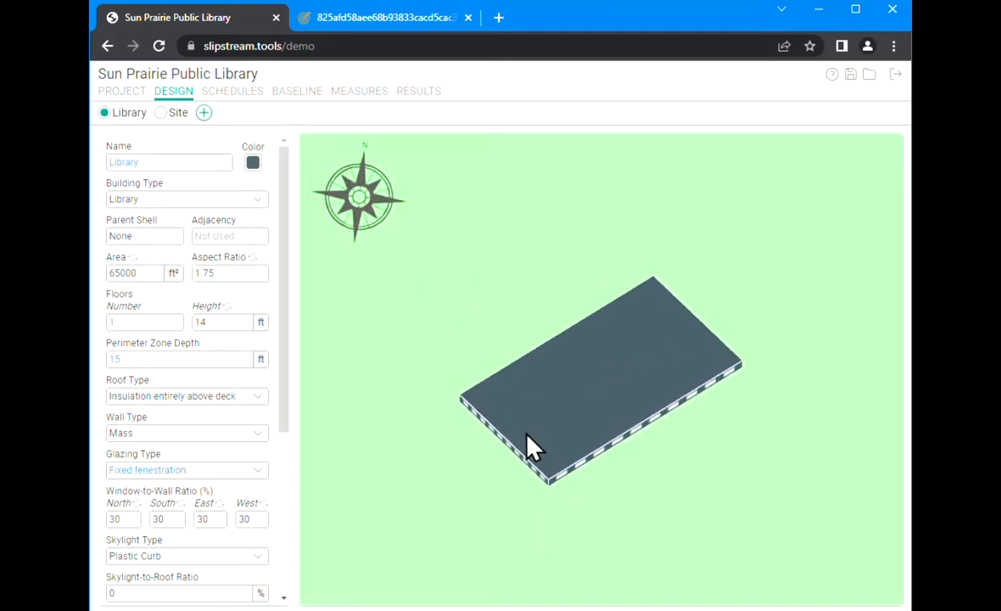
click(230, 92)
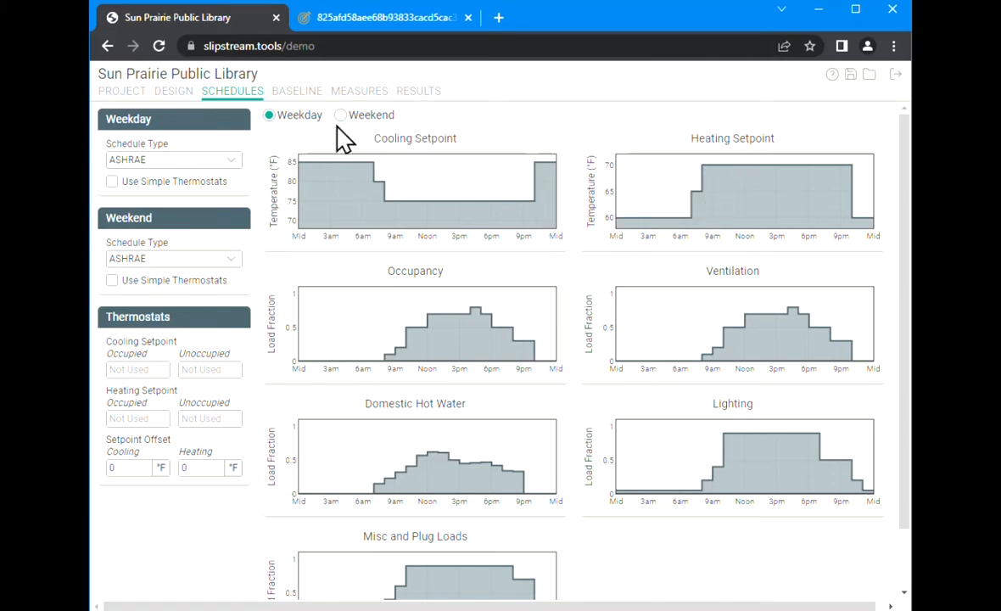
click(341, 117)
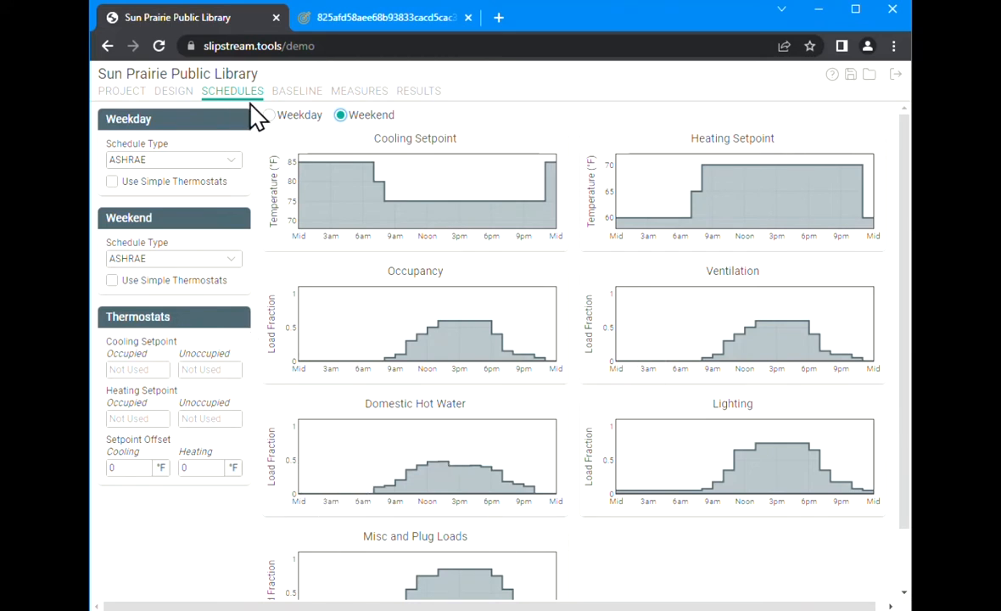
click(270, 116)
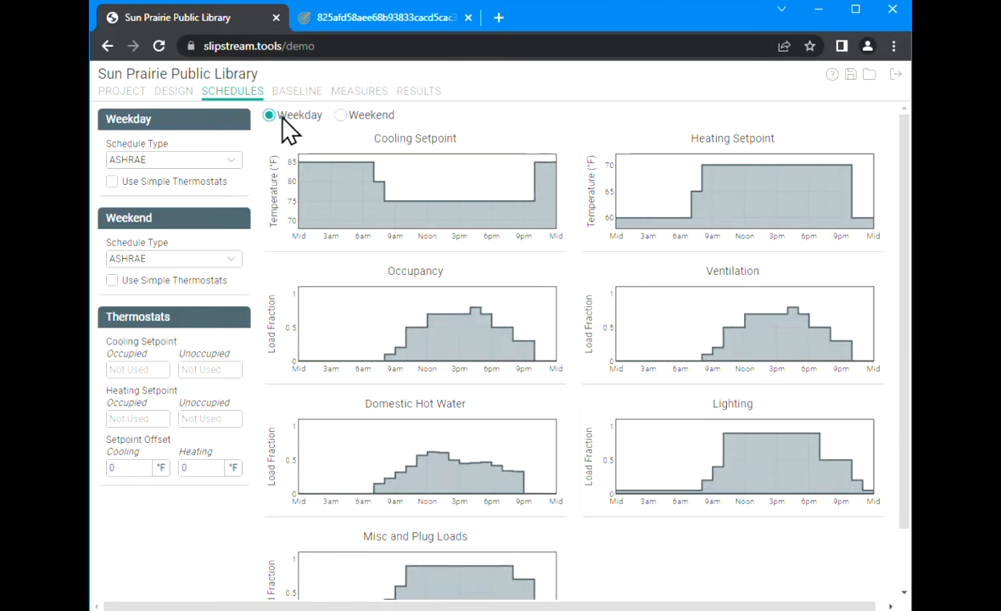
click(351, 117)
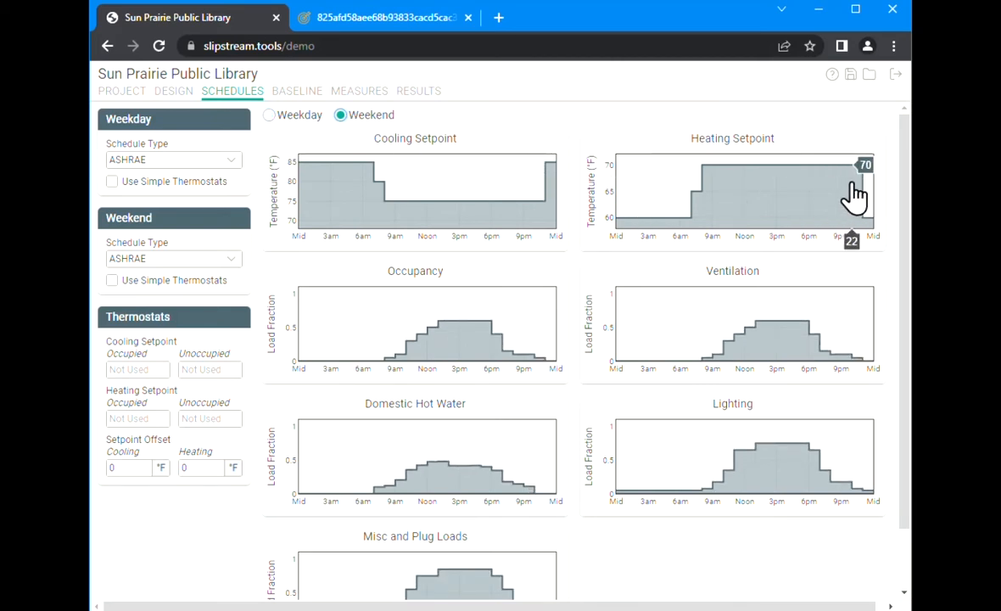
click(270, 116)
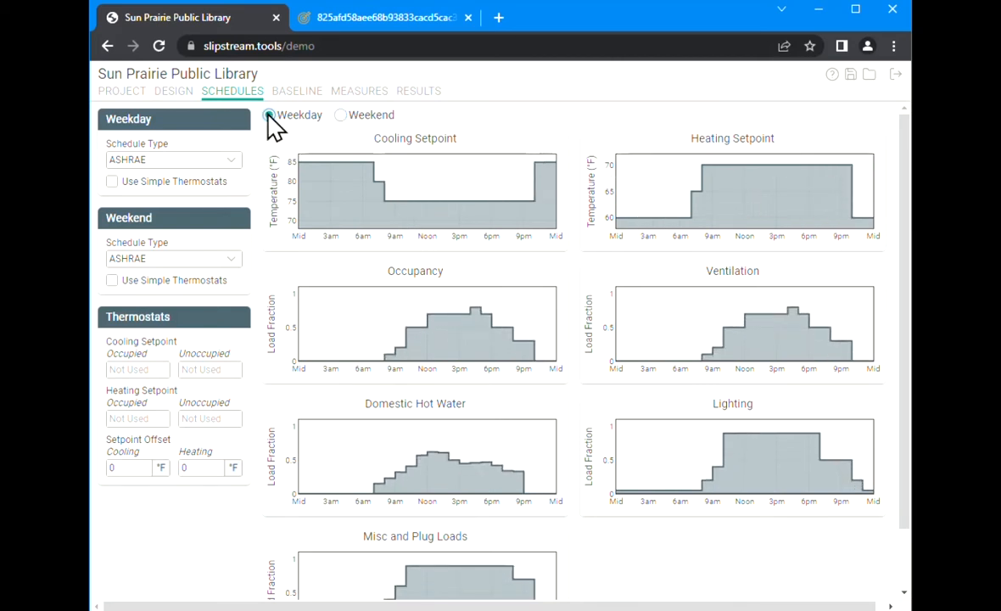
click(340, 116)
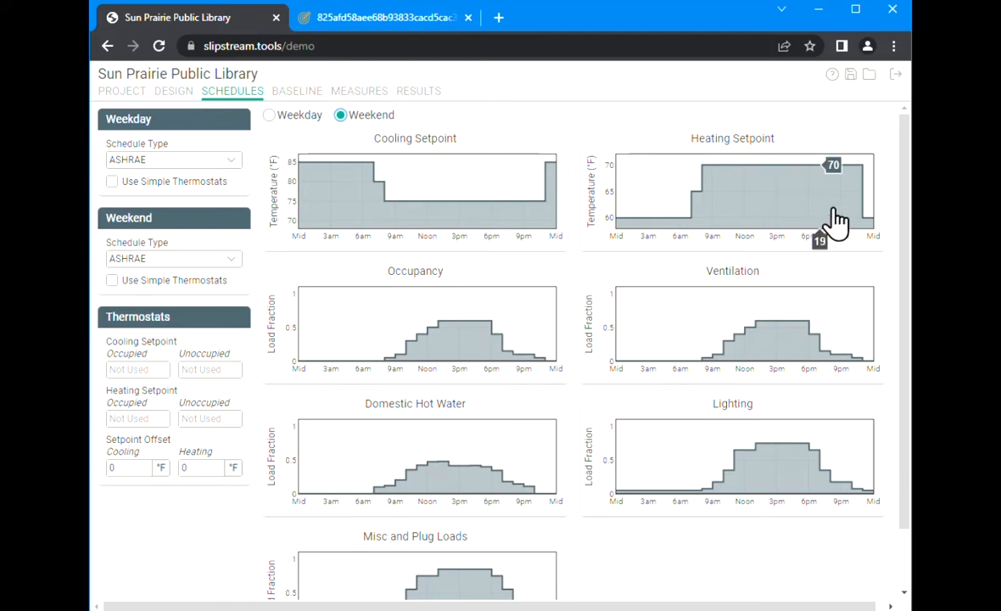
click(275, 118)
click(362, 114)
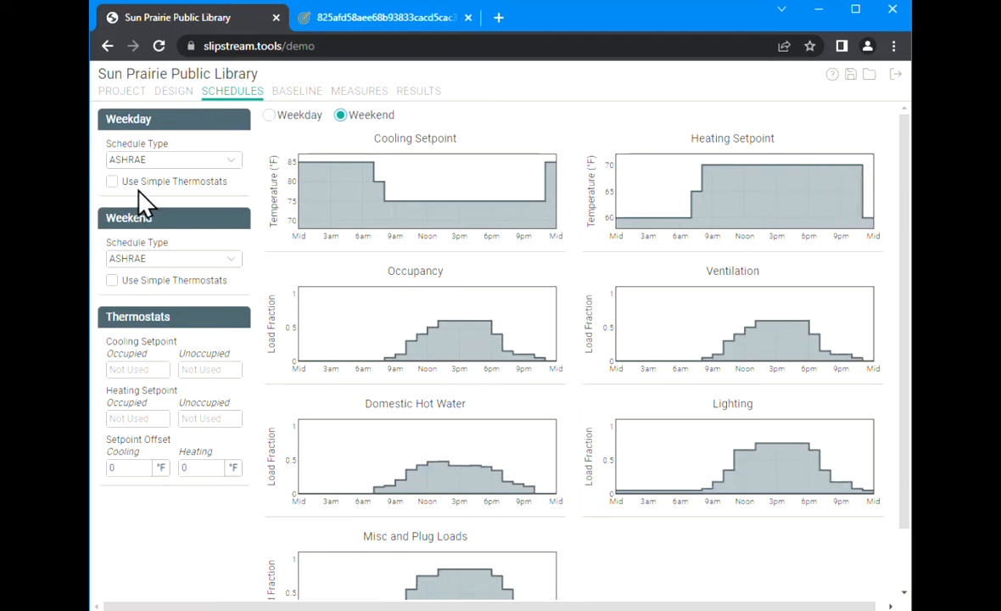
Step: Change the weekend schedule type to Simplified and set the weekend hours to 10 am to 7 pm
click(189, 260)
click(160, 285)
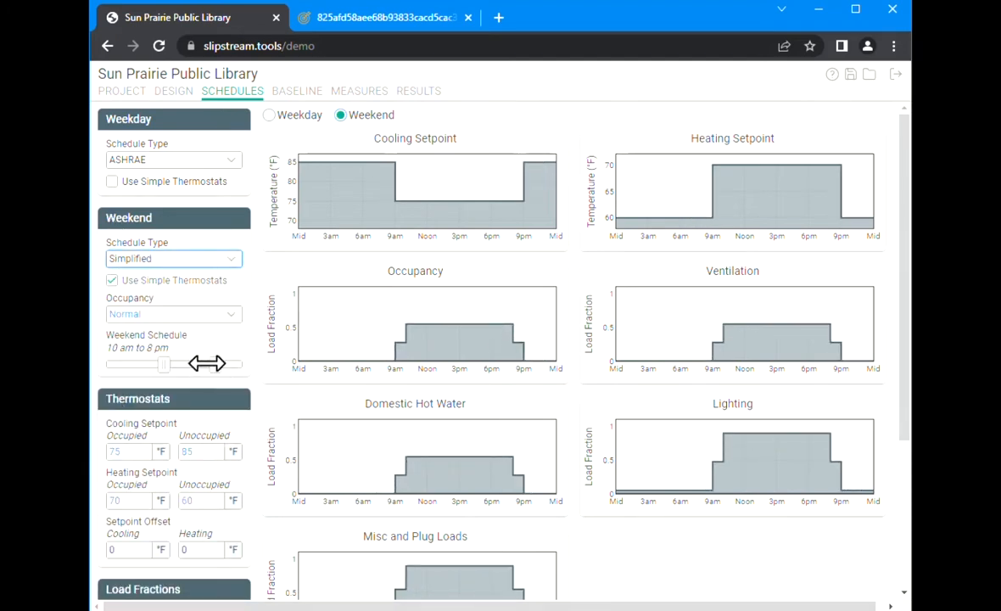
drag(216, 372, 211, 367)
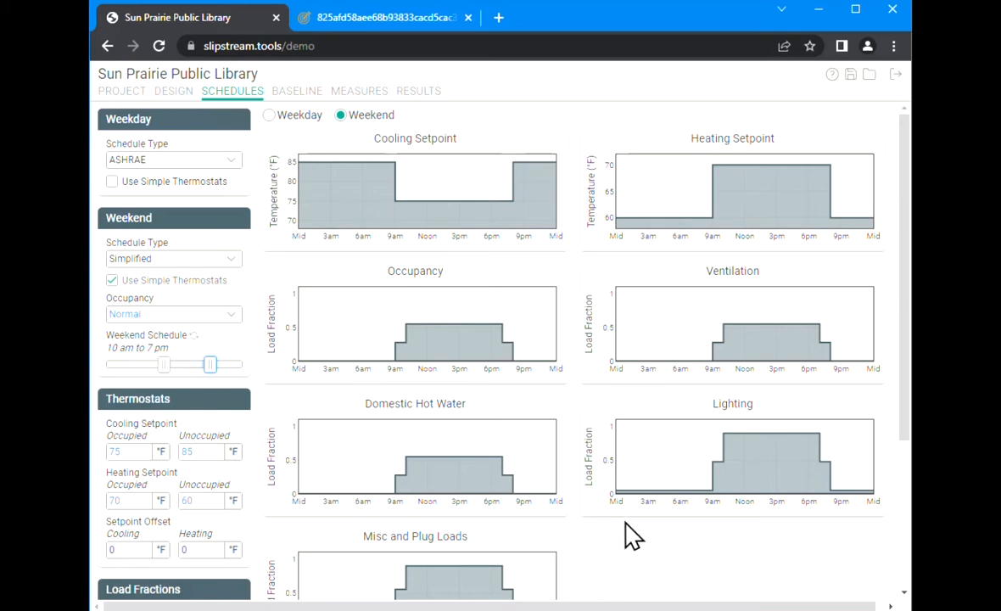
Step: Review the weekend schedule charts together with the thermostat setpoints and load fractions
scroll(670, 531, down, 3)
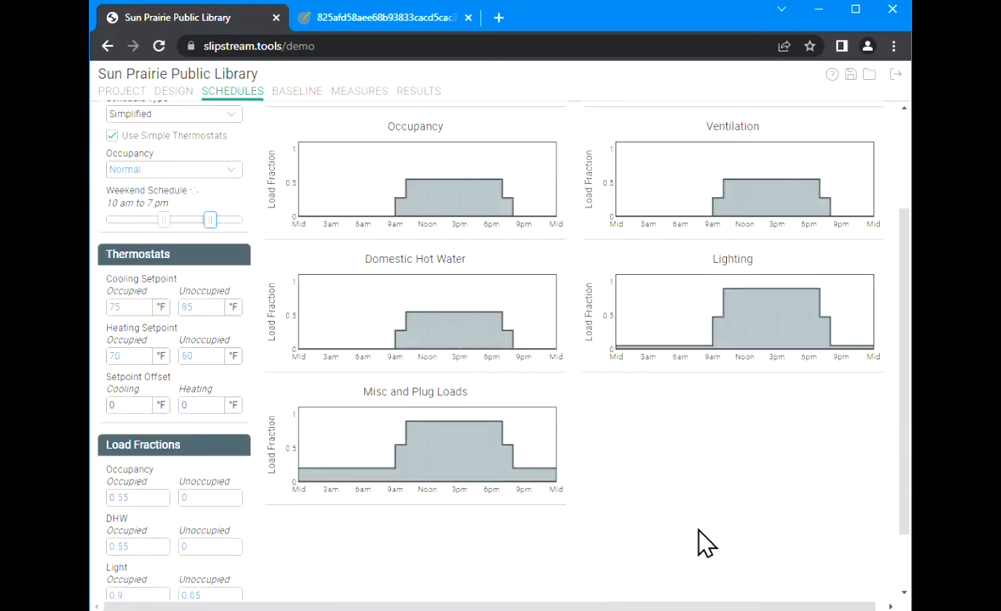
scroll(679, 497, up, 3)
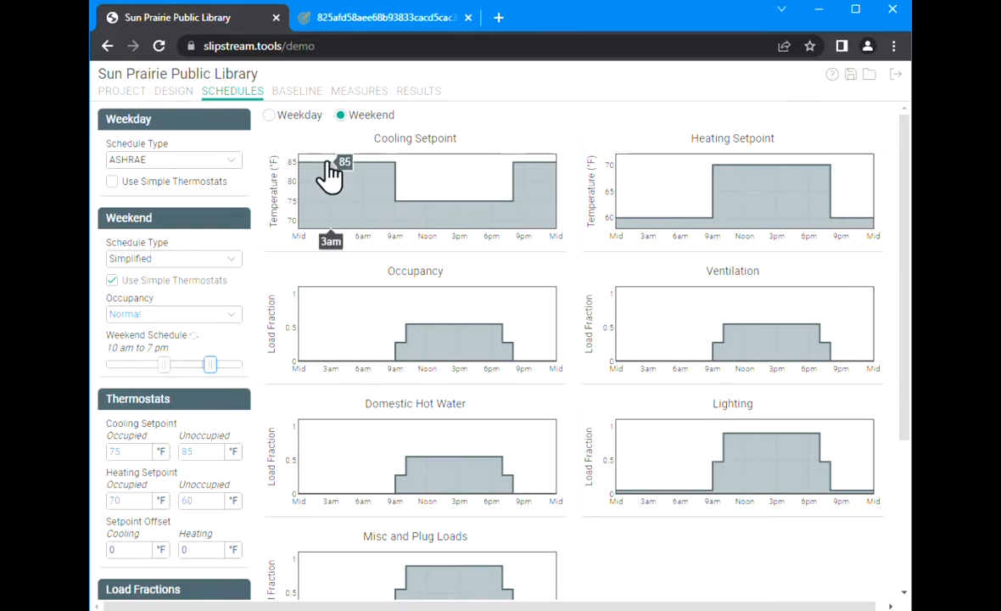
scroll(679, 542, down, 3)
scroll(684, 543, up, 3)
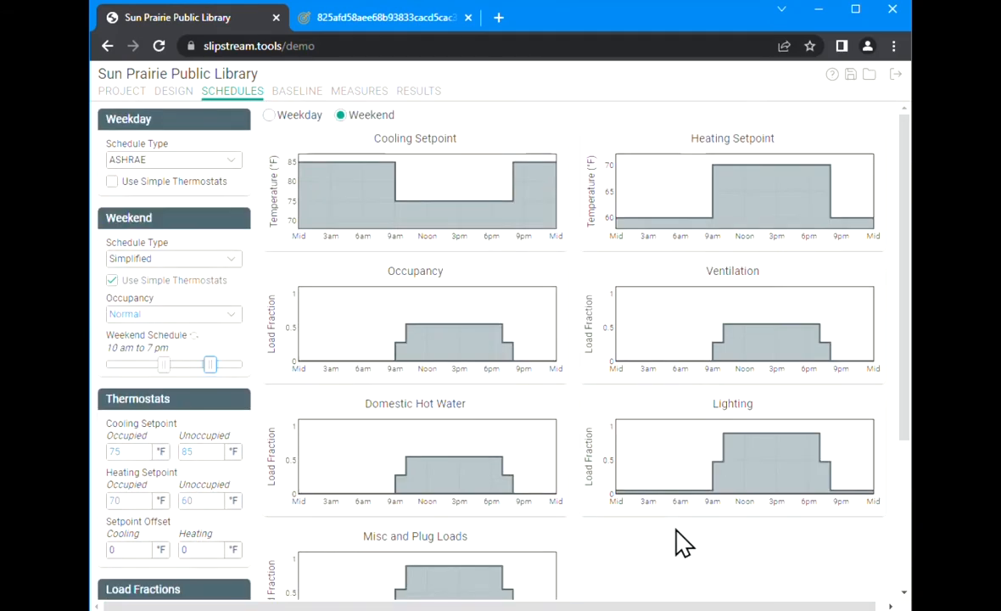
scroll(699, 539, down, 3)
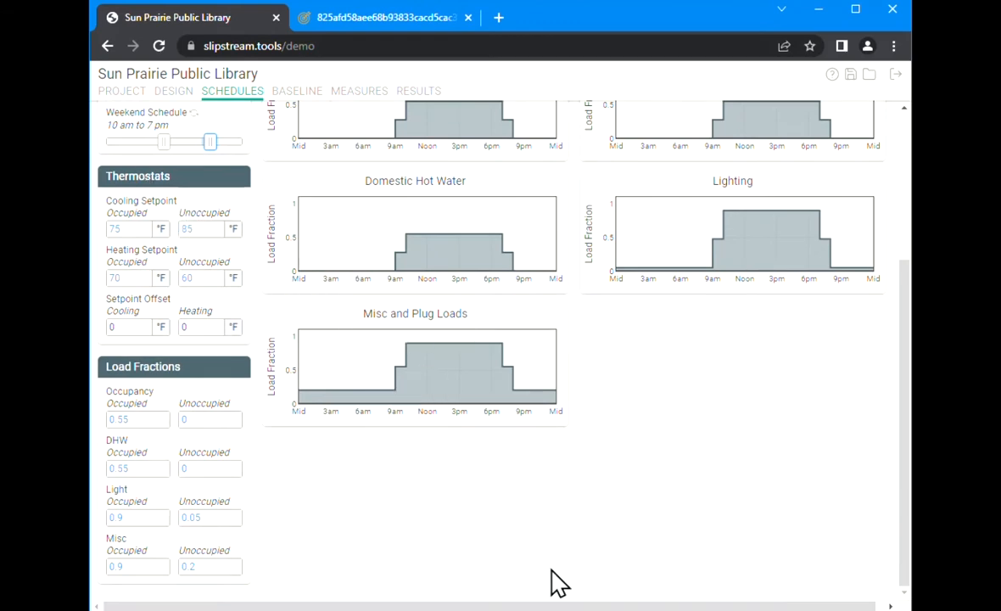
scroll(509, 509, up, 3)
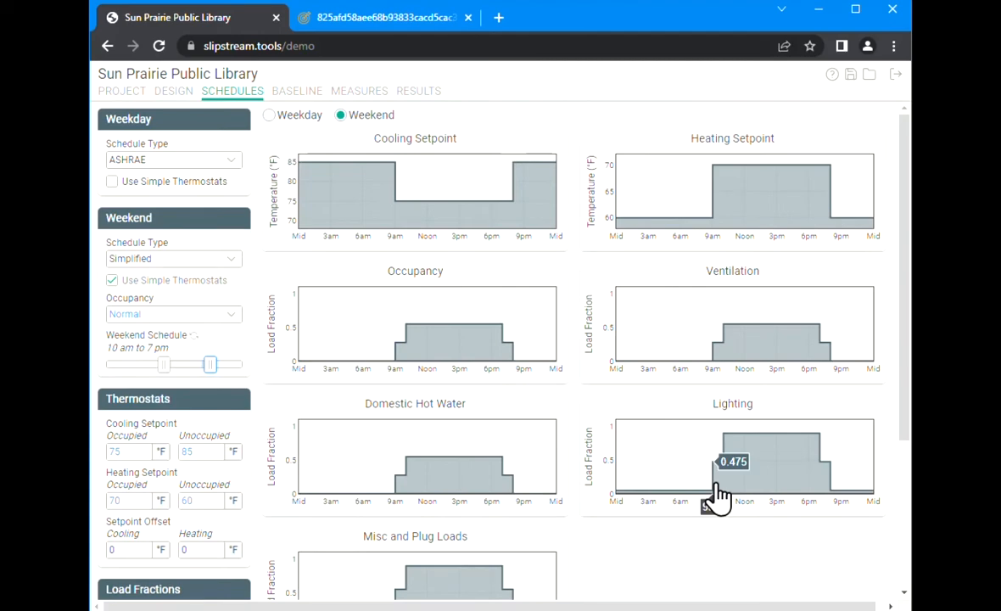
Step: Review the library's baseline inputs, including the envelope's wall U-value and slab F-factor
click(297, 93)
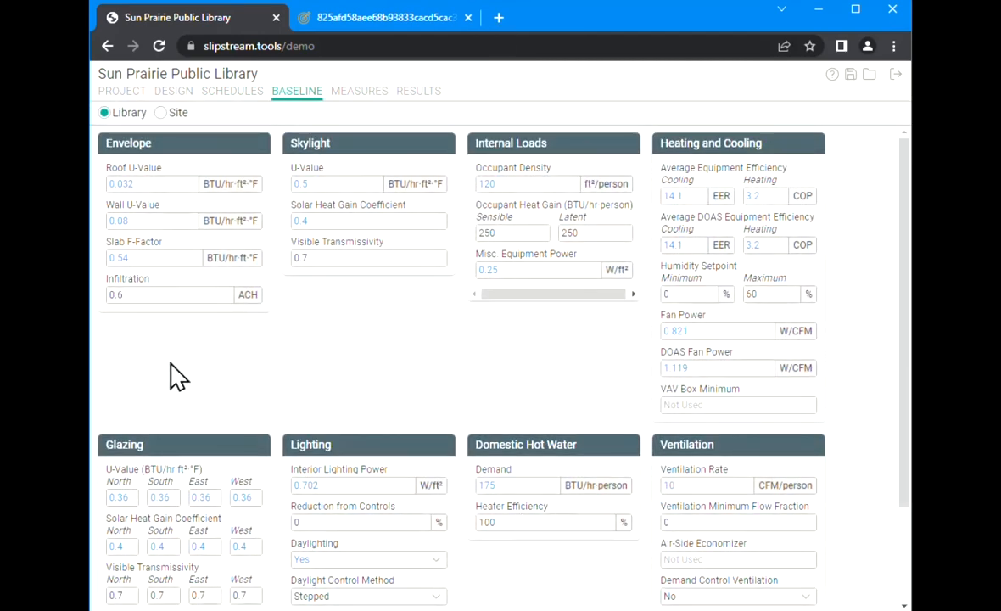
scroll(553, 569, down, 2)
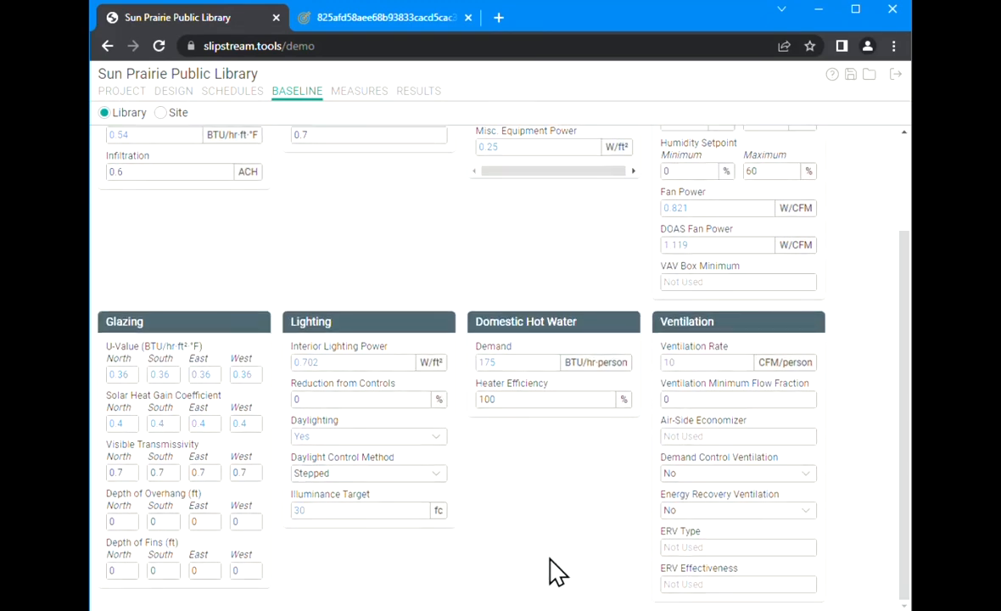
scroll(535, 569, up, 2)
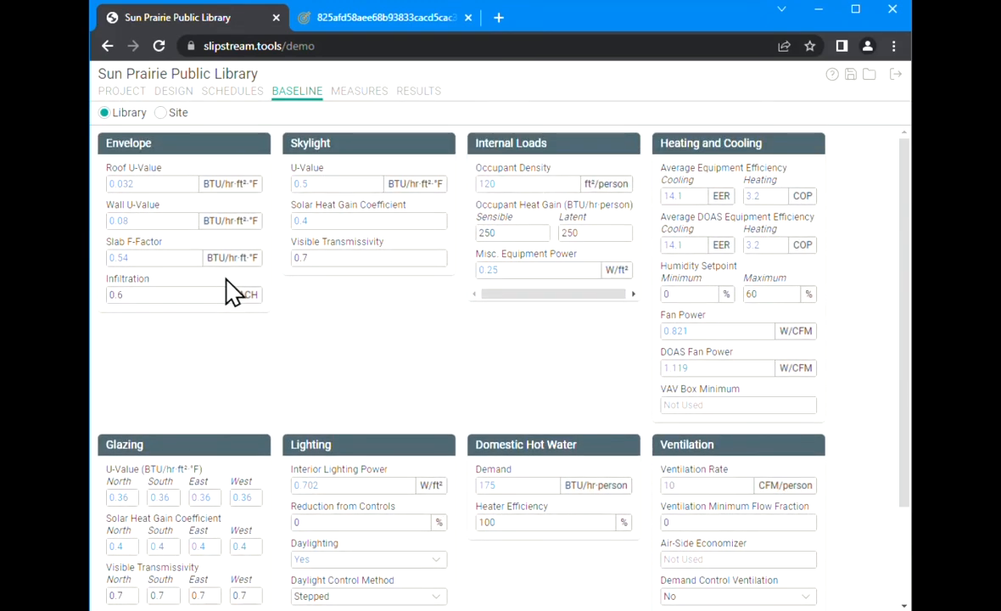
click(134, 220)
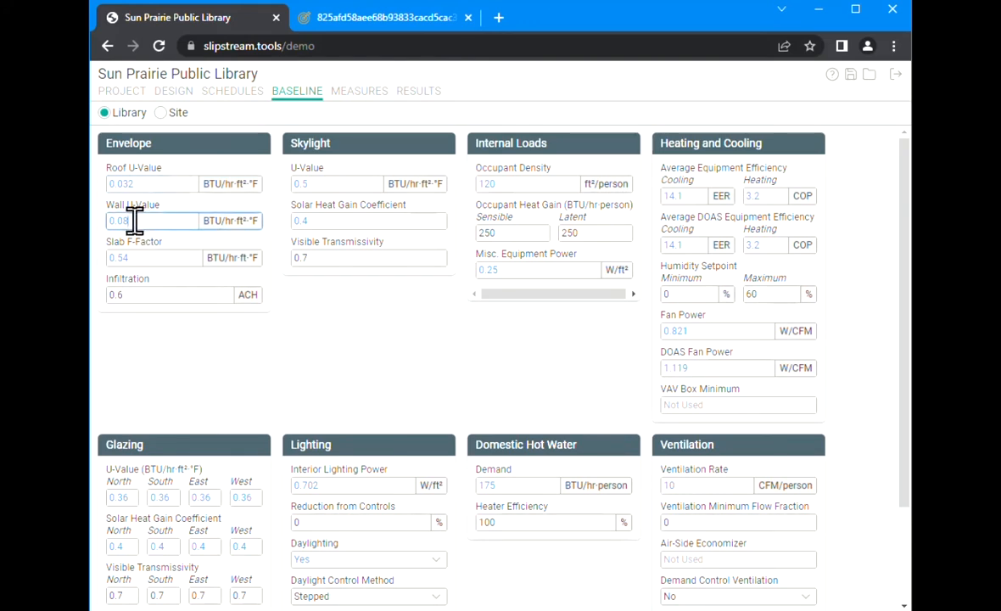
click(136, 258)
click(187, 315)
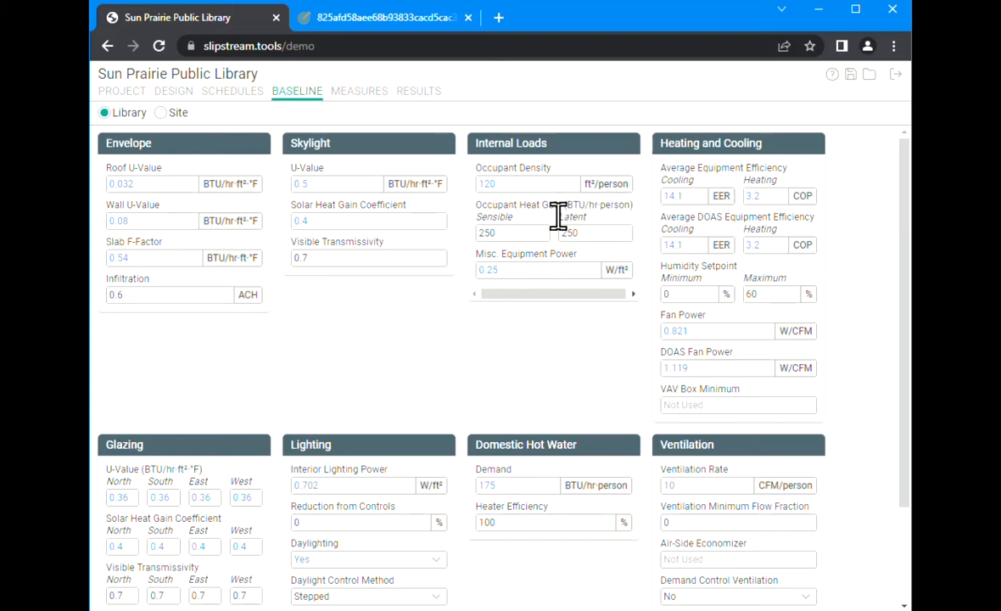
Step: Set the library's baseline occupant density to 100 ft²/person
click(513, 178)
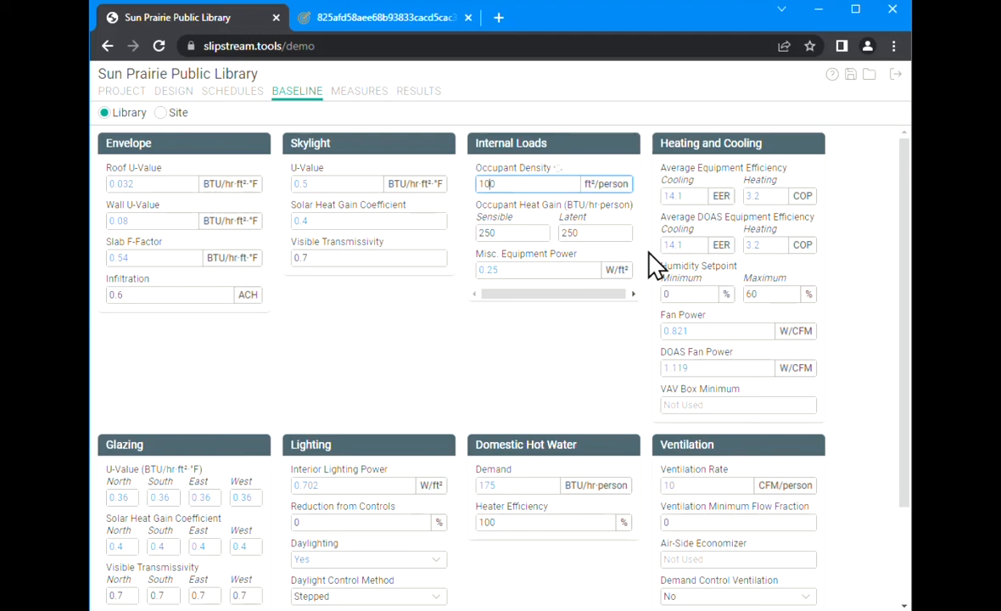
click(509, 231)
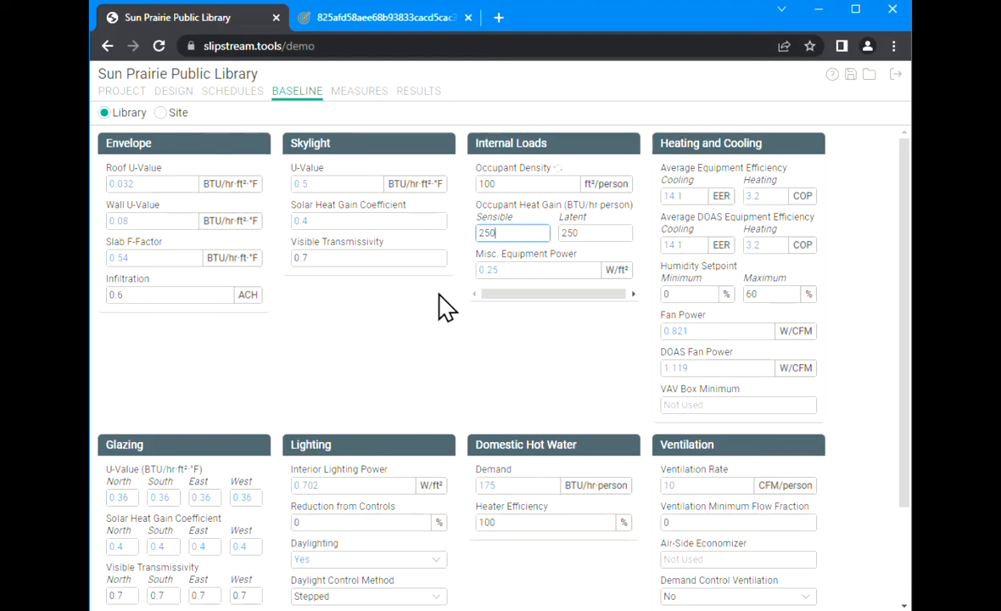
scroll(440, 307, down, 2)
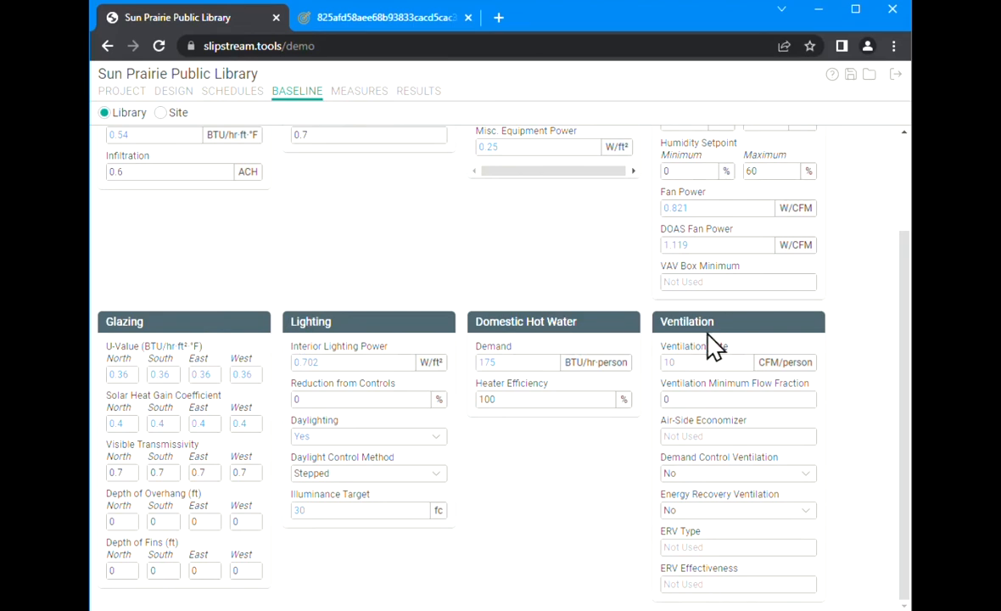
scroll(357, 295, up, 2)
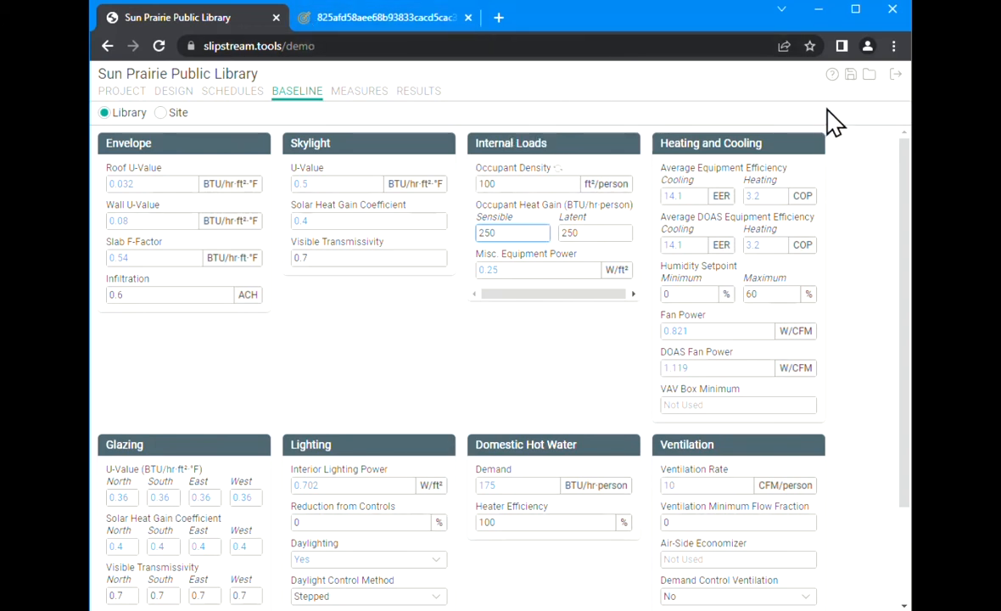
Step: Save the project as Sun Prairie Public Library in My Projects, overwriting the existing saved version
click(862, 71)
click(851, 75)
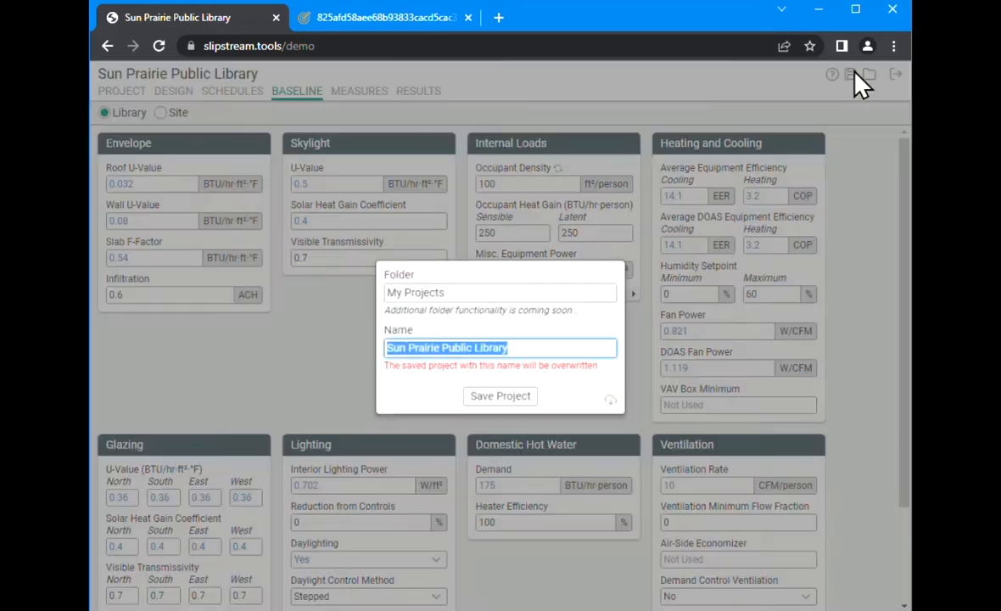
click(499, 398)
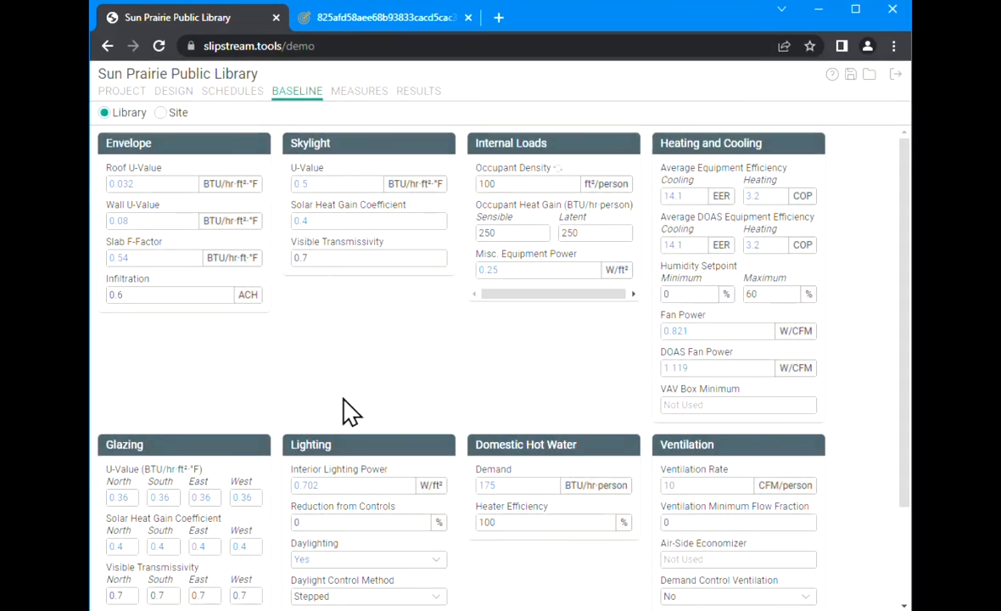